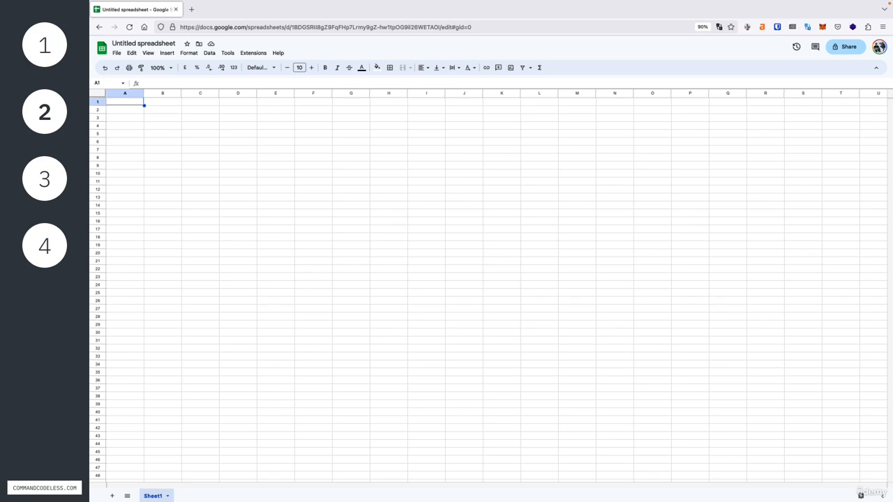
- Rename the untitled spreadsheet as "generate replies"
{"action": "left_click", "coordinate": [136, 43]}
{"action": "type", "text": "gonerate repl"}
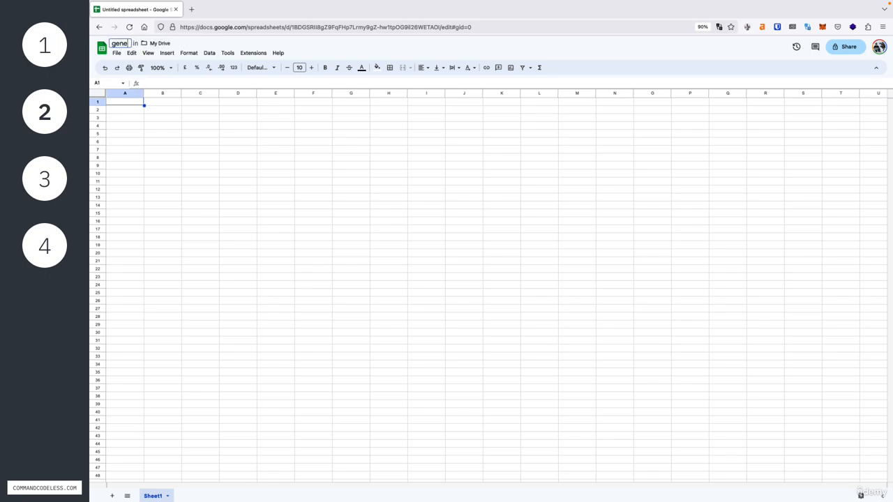
{"action": "type", "text": "ies"}
{"action": "key", "text": "Return"}
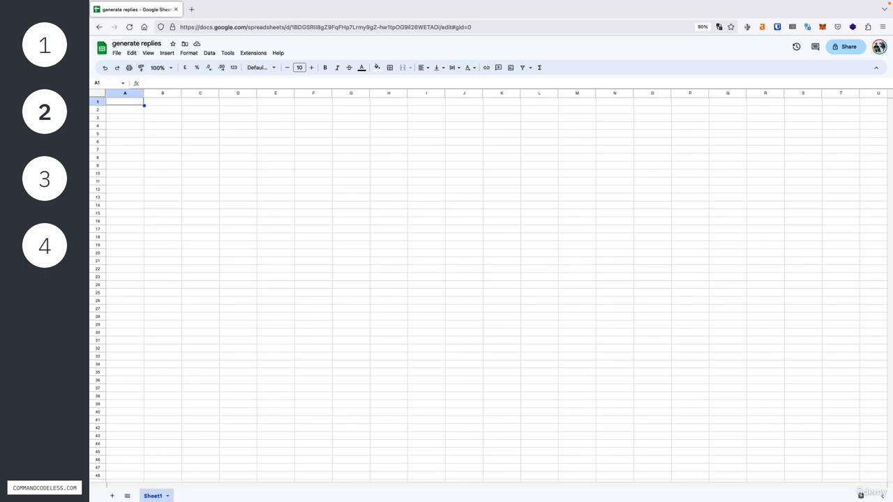
- Rename the Sheet1 worksheet as "Sheet"
{"action": "double_click", "coordinate": [148, 496]}
{"action": "key", "text": "Tab"}
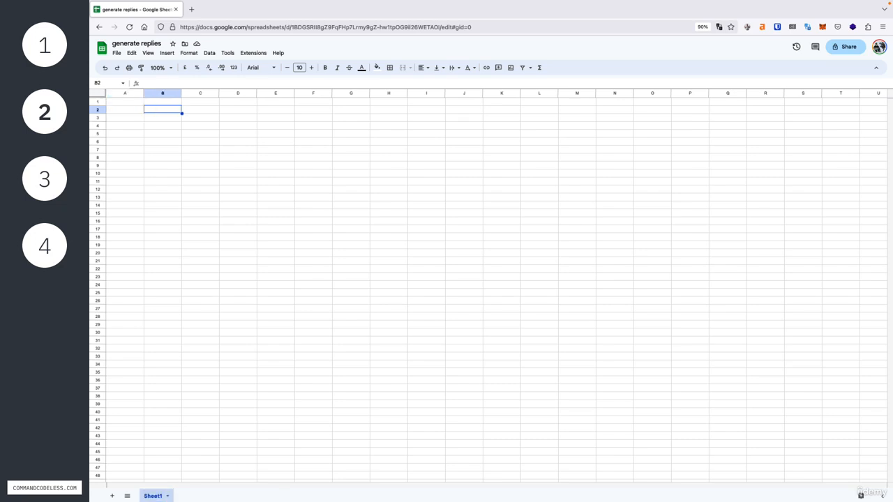
{"action": "double_click", "coordinate": [149, 495]}
{"action": "type", "text": "Sheet"}
{"action": "left_click", "coordinate": [161, 167]}
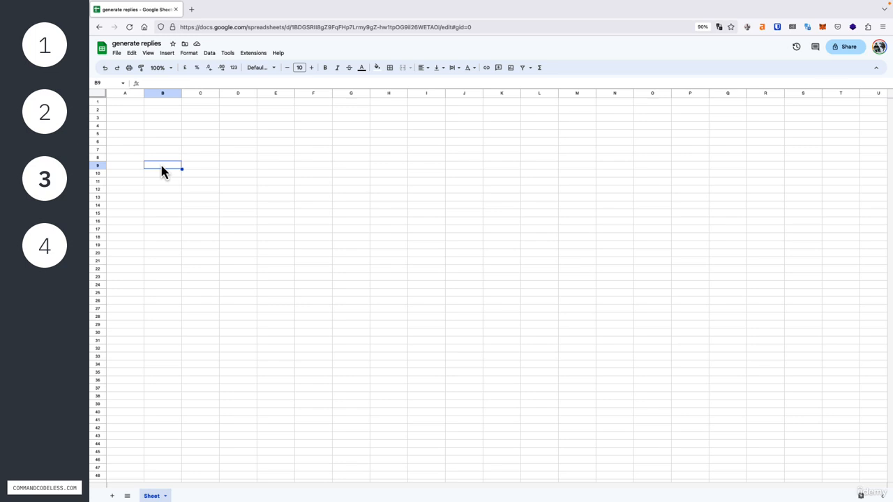
- Enter the column headers "review" in A1 and "reply" in B1
{"action": "left_click", "coordinate": [125, 102]}
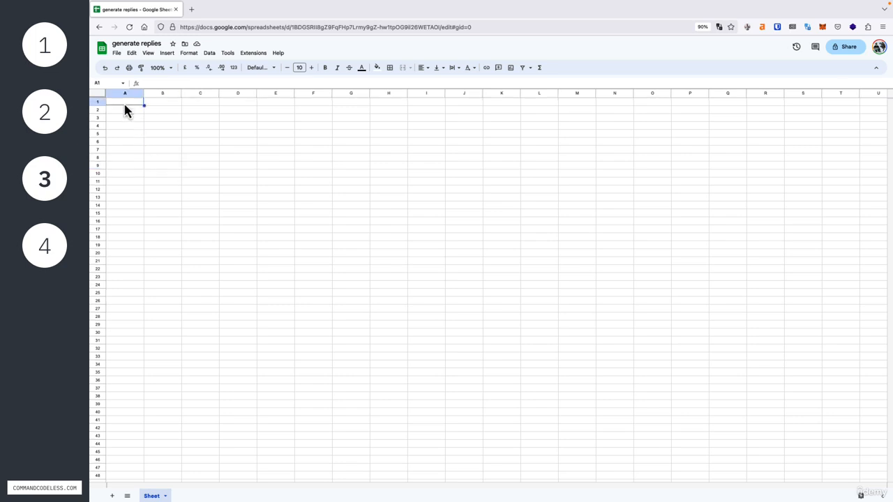
{"action": "type", "text": "review"}
{"action": "key", "text": "Tab"}
{"action": "type", "text": "reply"}
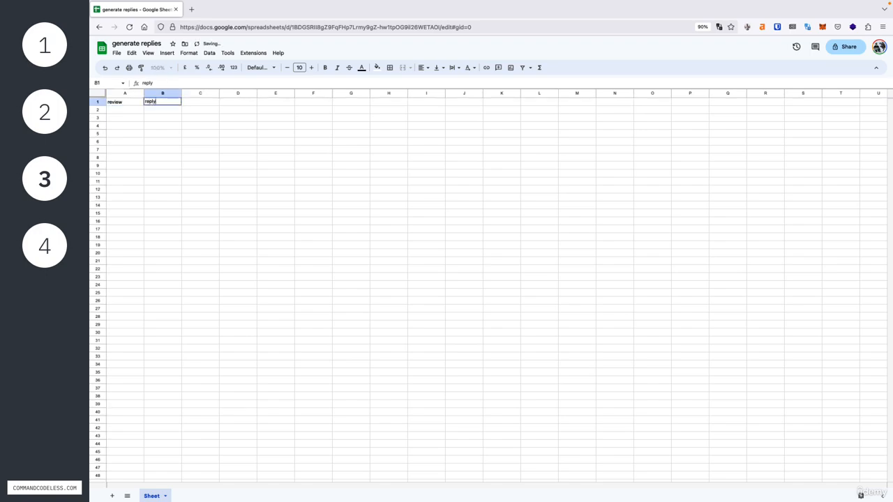
{"action": "key", "text": "Tab"}
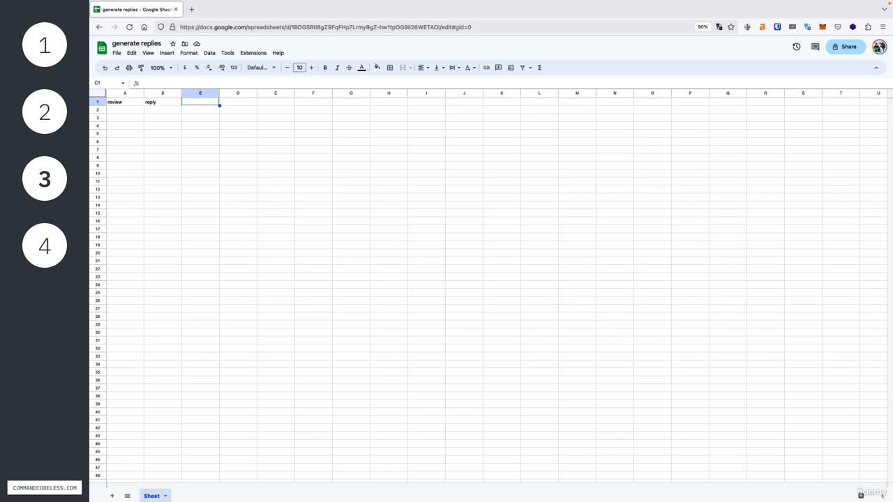
{"action": "key", "text": "Return"}
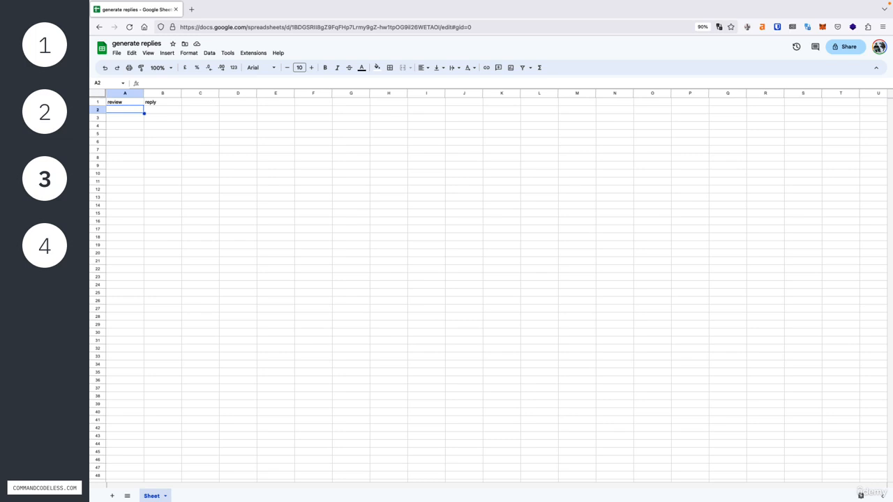
- Paste the five copied course reviews into A2:A6 and fit the widths of columns A and B to their contents
{"action": "type", "text": "Great course! I learned a lot. The course was a bit slow. Overall, it was worth the money. The worst course I have ever taken. I'm not sure that this was worth the money. I learned something though. If you want to learn about this technology then this is the course for you."}
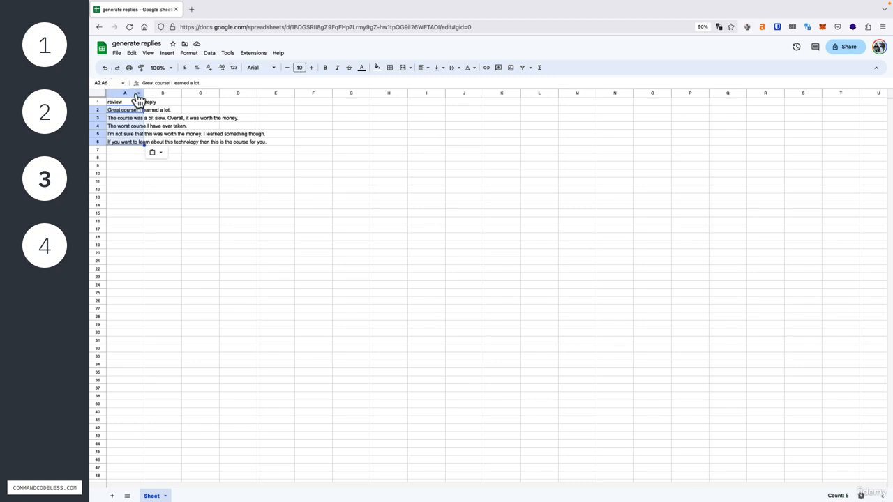
{"action": "double_click", "coordinate": [143, 94]}
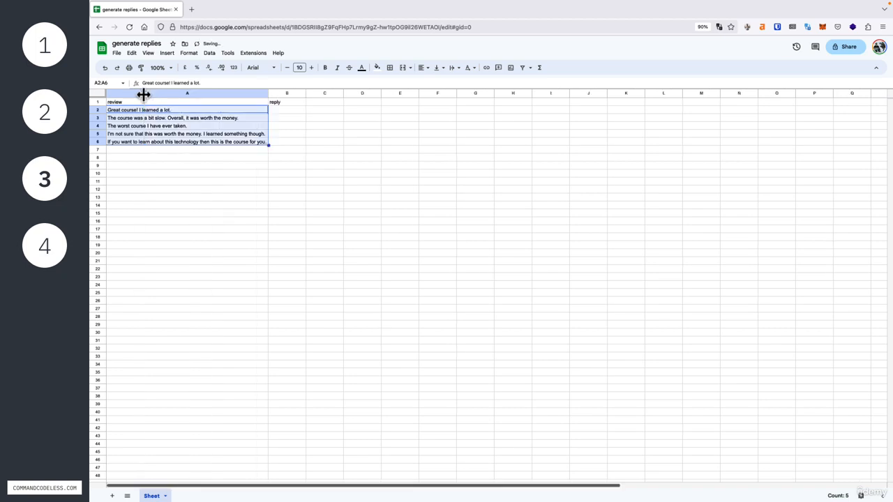
{"action": "left_click", "coordinate": [227, 188]}
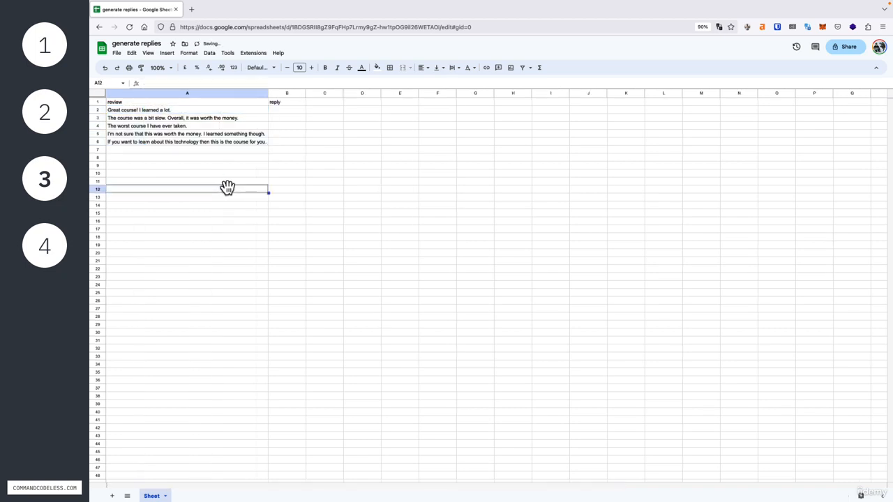
{"action": "double_click", "coordinate": [305, 92]}
{"action": "left_click", "coordinate": [308, 143]}
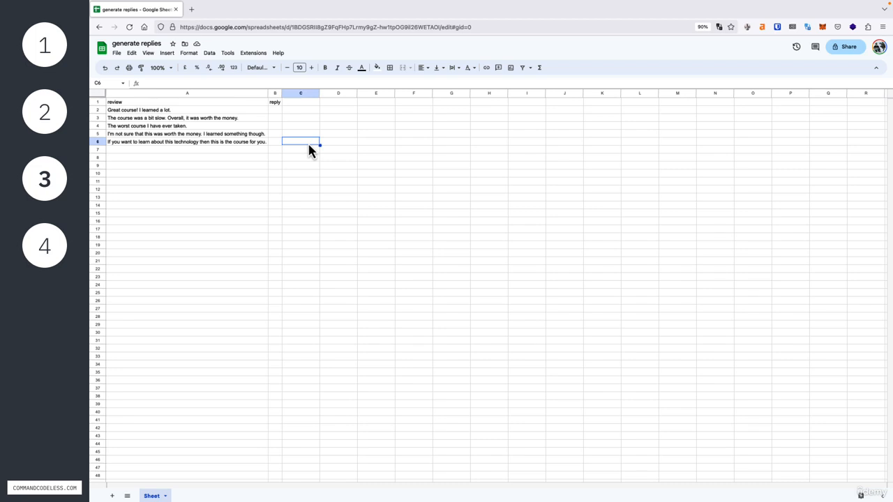
{"action": "key", "text": "Left"}
{"action": "key", "text": "Left"}
{"action": "key", "text": "shift+Up"}
{"action": "key", "text": "shift+Up"}
{"action": "key", "text": "shift+Up"}
{"action": "key", "text": "shift+Up"}
{"action": "key", "text": "shift+Up"}
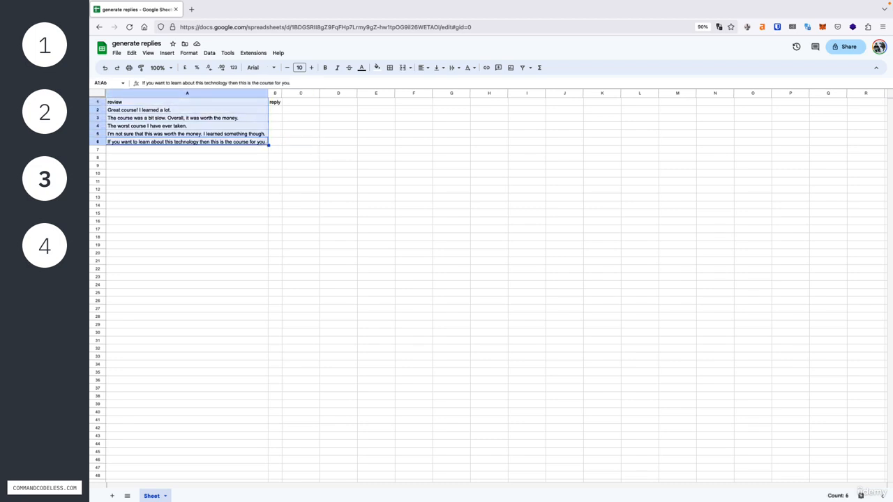
{"action": "key", "text": "Right"}
{"action": "key", "text": "shift+Up"}
{"action": "key", "text": "shift+Up"}
{"action": "key", "text": "shift+Up"}
{"action": "key", "text": "shift+Up"}
{"action": "key", "text": "shift+Up"}
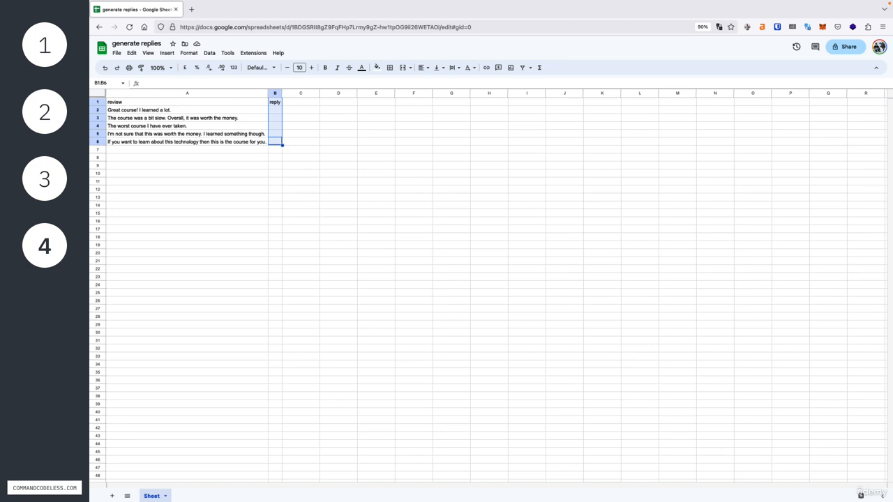
- Make the header cells A1:B1 bold and give them a light grey fill
{"action": "left_click", "coordinate": [231, 104]}
{"action": "key", "text": "shift+Right"}
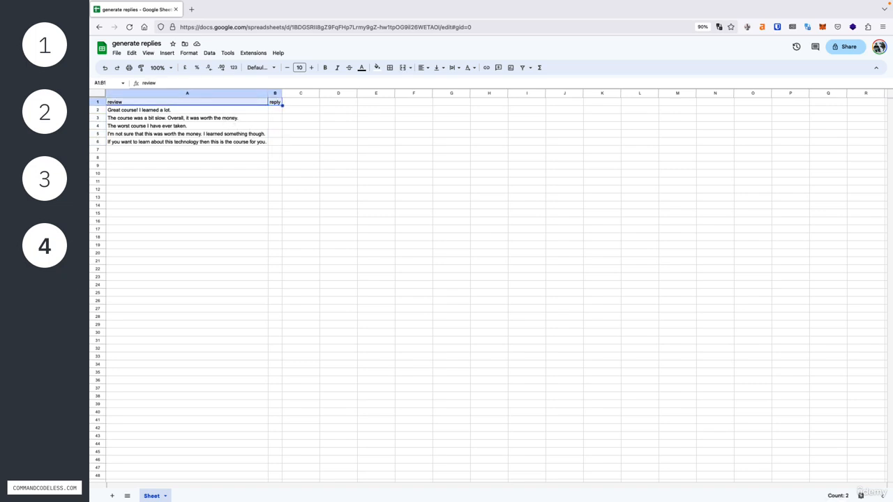
{"action": "key", "text": "ctrl+b"}
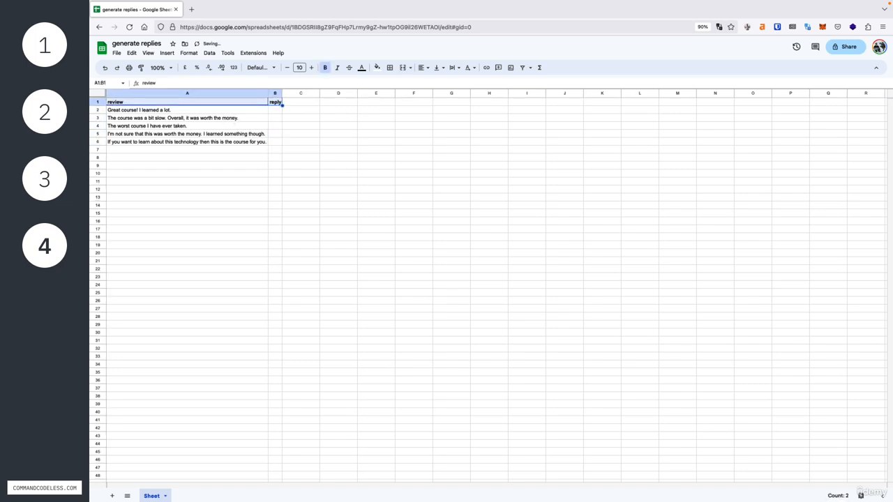
{"action": "left_click", "coordinate": [377, 68]}
{"action": "left_click", "coordinate": [445, 96]}
{"action": "left_click", "coordinate": [341, 149]}
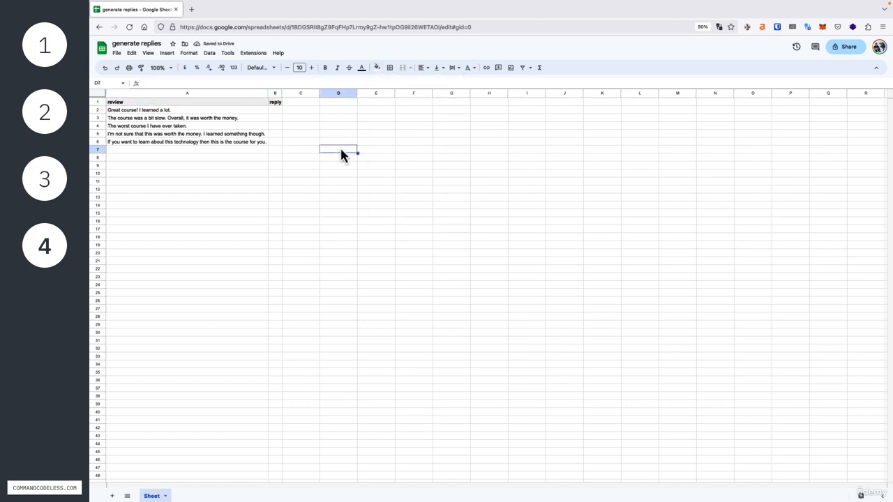
- Freeze the first row so the review and reply headers stay in place
{"action": "left_click", "coordinate": [274, 103]}
{"action": "left_click", "coordinate": [101, 106]}
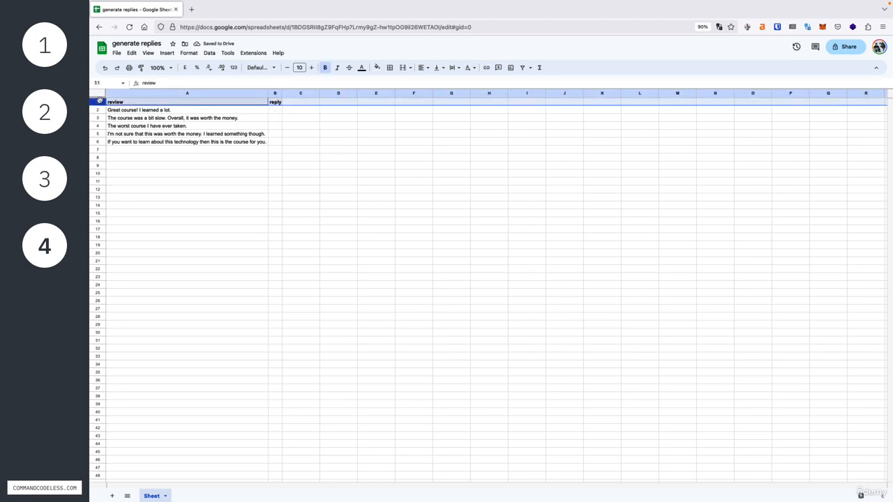
{"action": "left_click", "coordinate": [149, 56]}
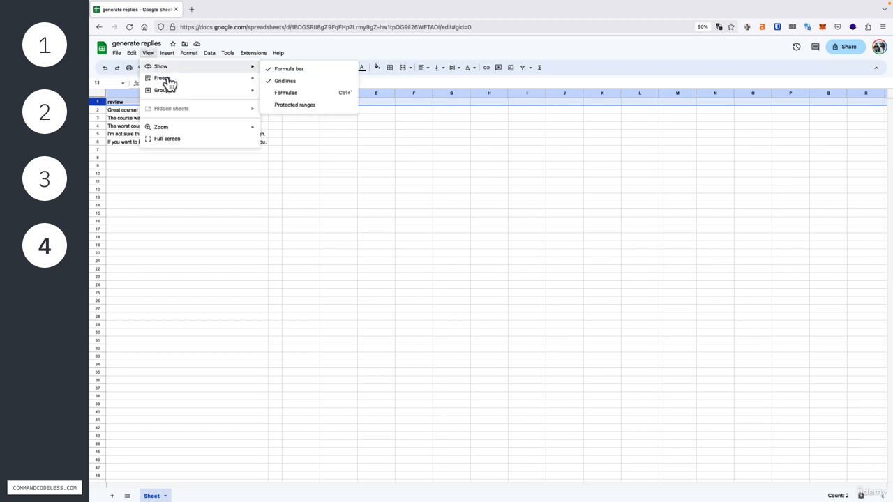
{"action": "mouse_move", "coordinate": [168, 79]}
{"action": "left_click", "coordinate": [275, 93]}
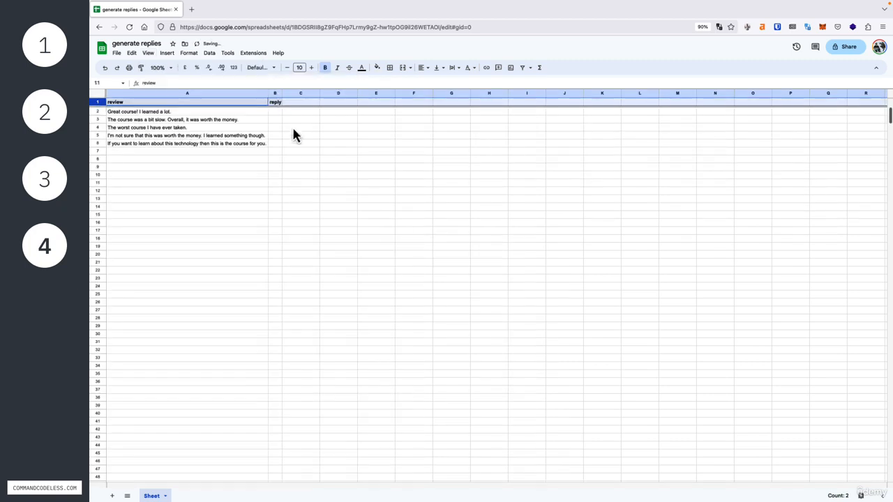
{"action": "left_click", "coordinate": [297, 138]}
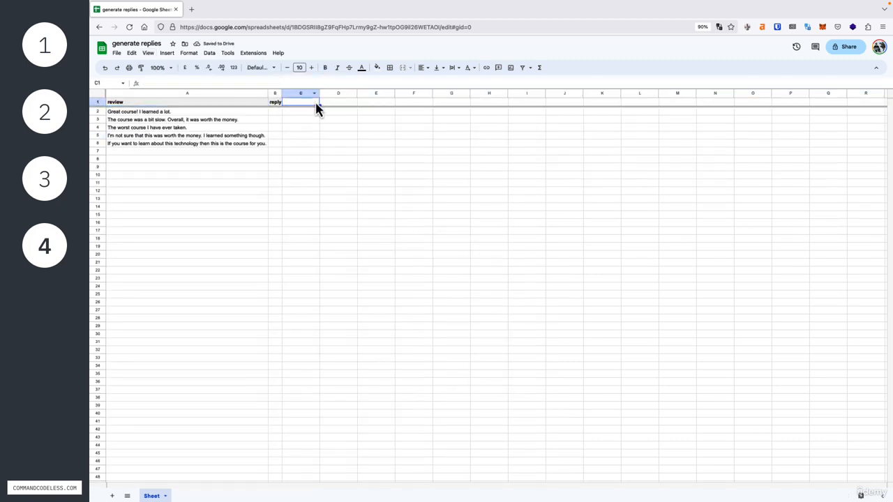
- Apply a grey fill across the whole of header row 1
{"action": "left_click", "coordinate": [98, 103]}
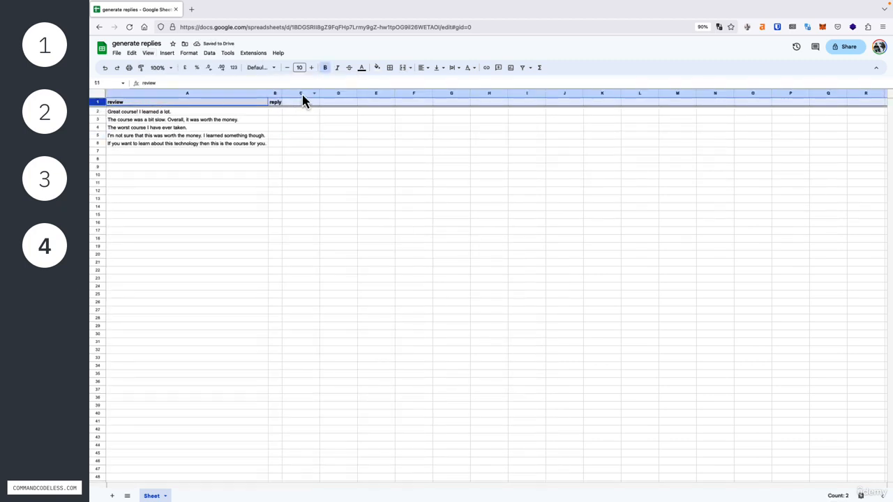
{"action": "left_click", "coordinate": [378, 68]}
{"action": "left_click", "coordinate": [449, 104]}
{"action": "left_click", "coordinate": [341, 144]}
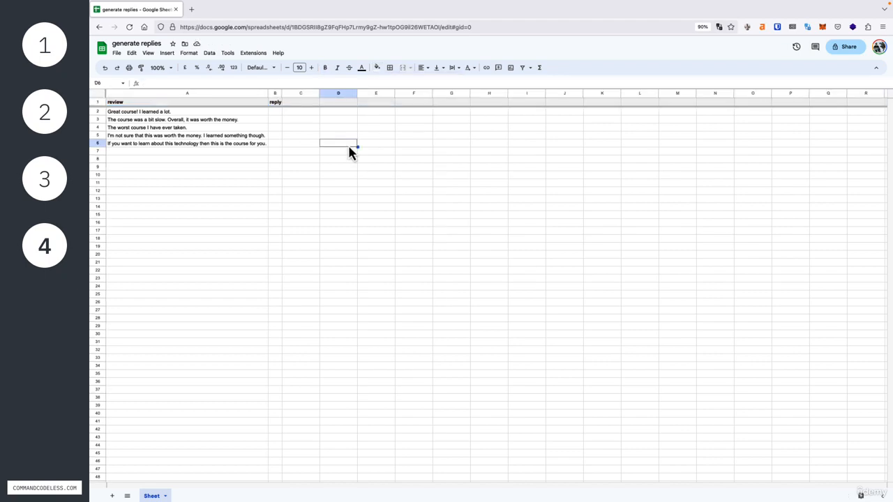
- Center the contents of all cells in the sheet horizontally
{"action": "left_click", "coordinate": [98, 93]}
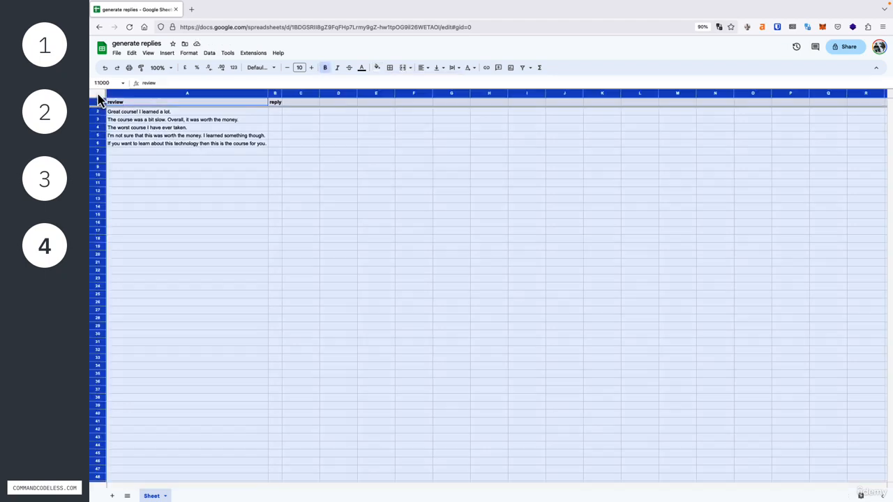
{"action": "left_click", "coordinate": [422, 68]}
{"action": "left_click", "coordinate": [433, 82]}
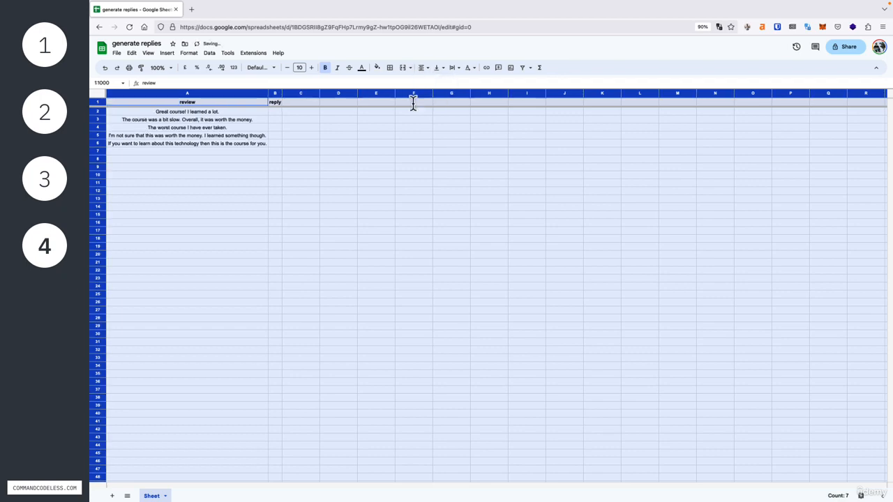
{"action": "left_click", "coordinate": [303, 162]}
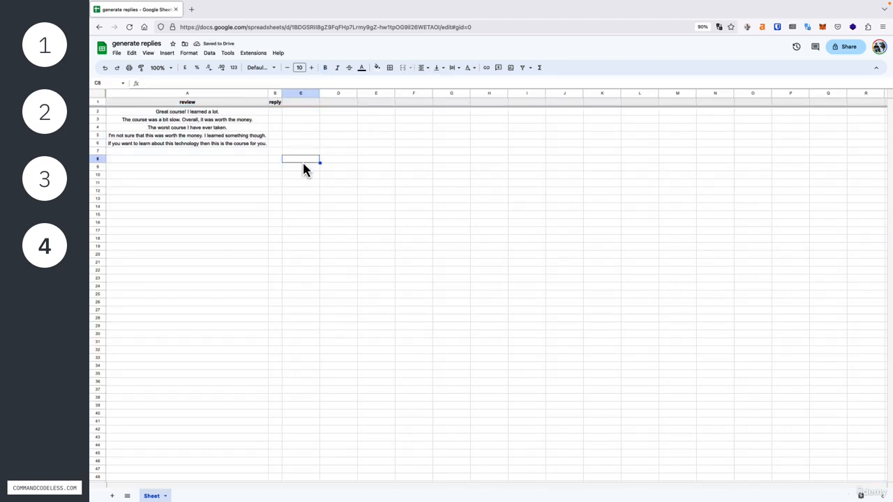